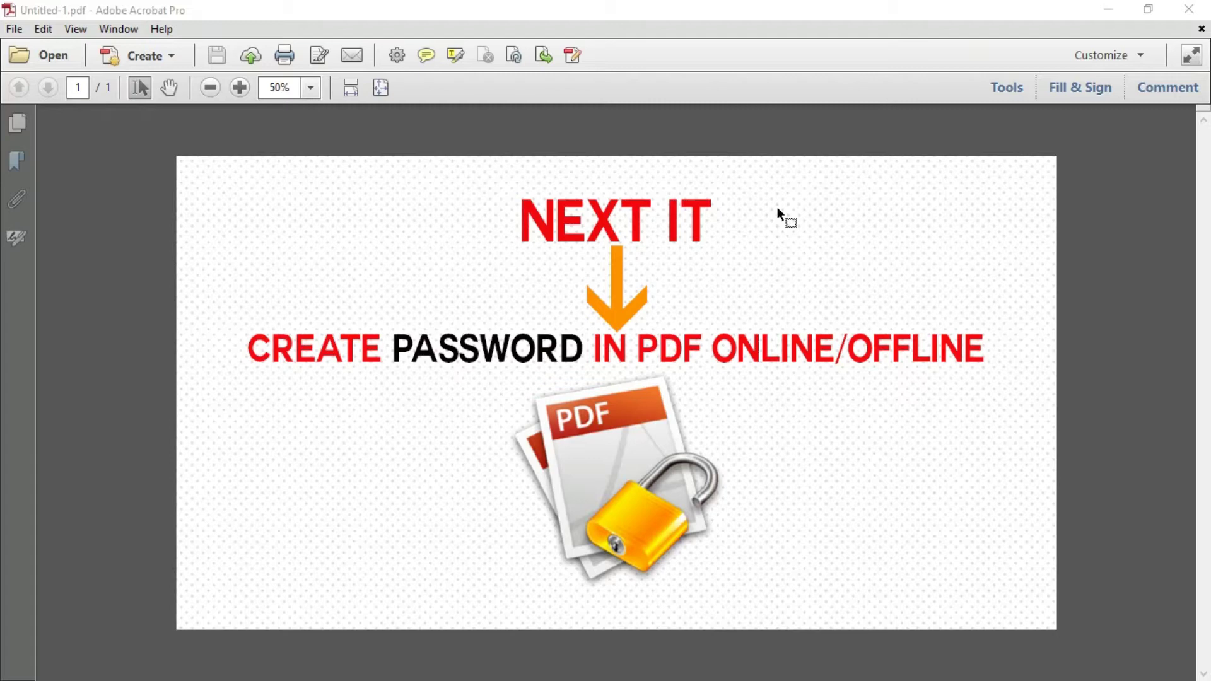
Choose Encrypt with Password from Acrobat's Protection tools for Untitled-1.pdf
{"action": "left_click", "coordinate": [1006, 87]}
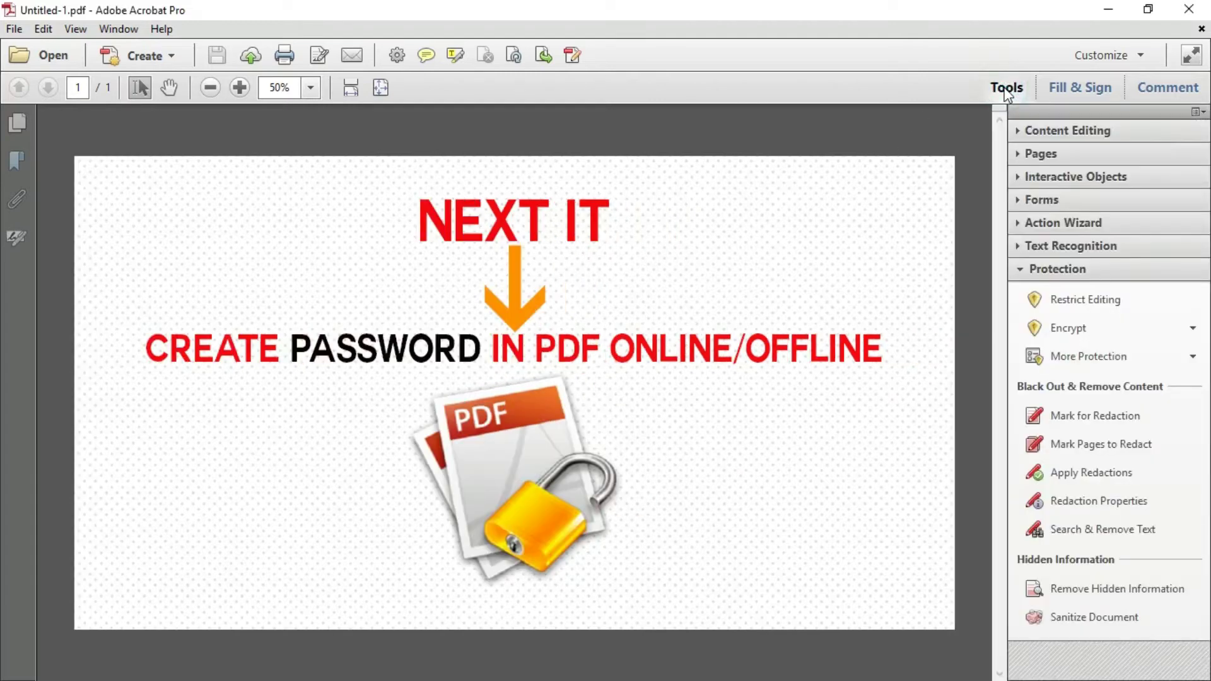
{"action": "left_click", "coordinate": [1021, 269]}
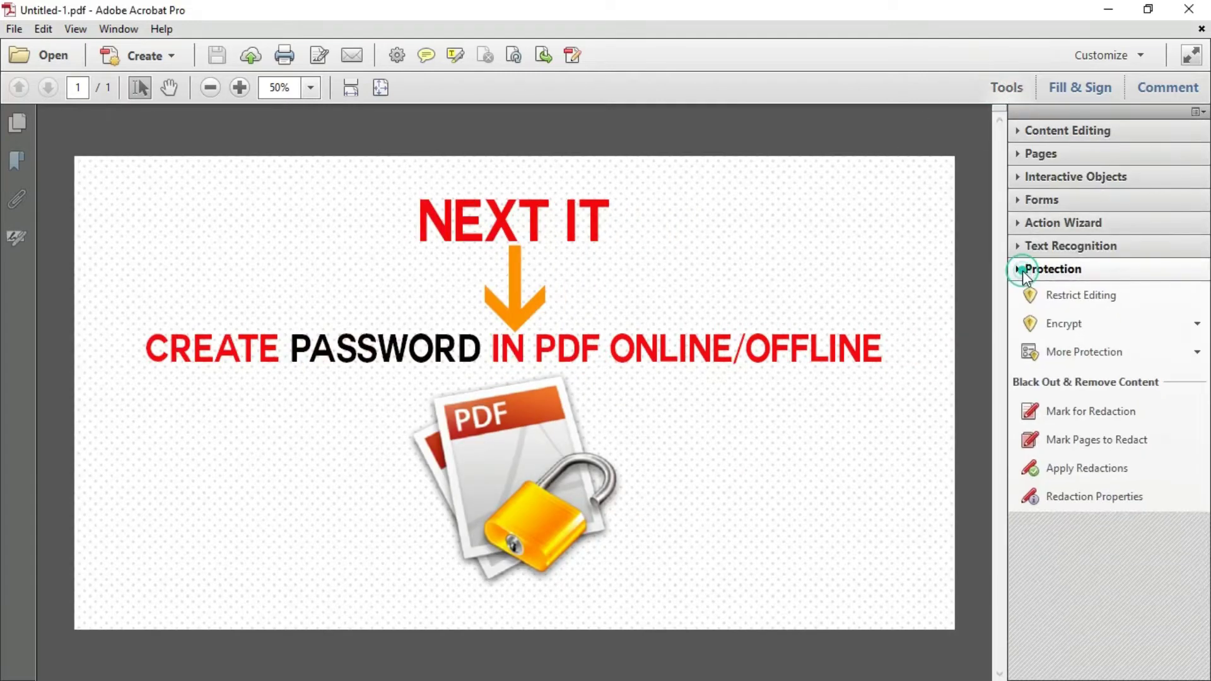
{"action": "left_click", "coordinate": [1072, 327]}
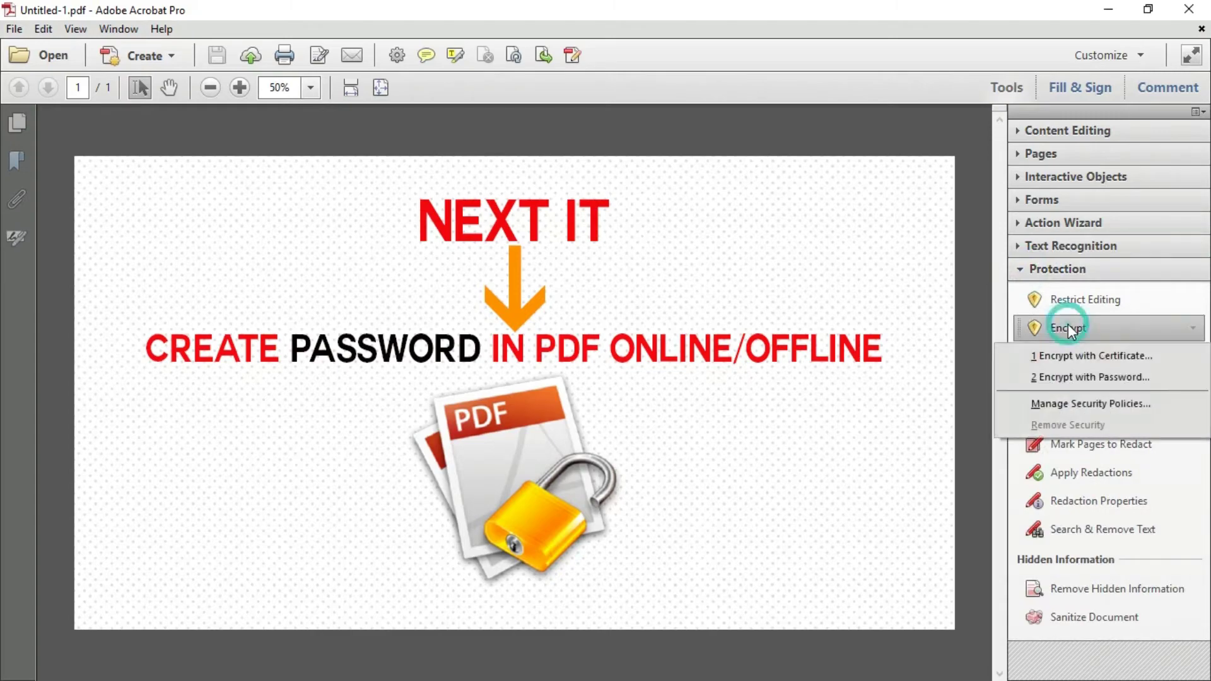
{"action": "left_click", "coordinate": [1077, 379]}
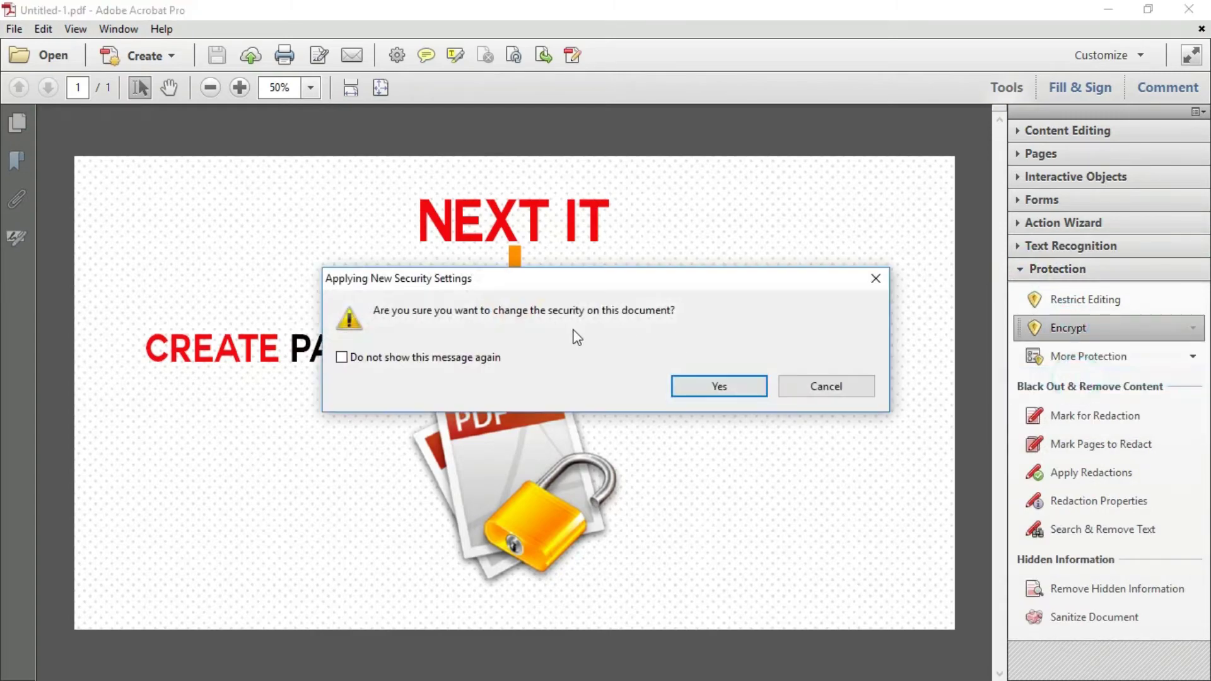
Accept the security change and require a password to open Untitled-1.pdf, entering and retyping it
{"action": "left_click", "coordinate": [696, 384]}
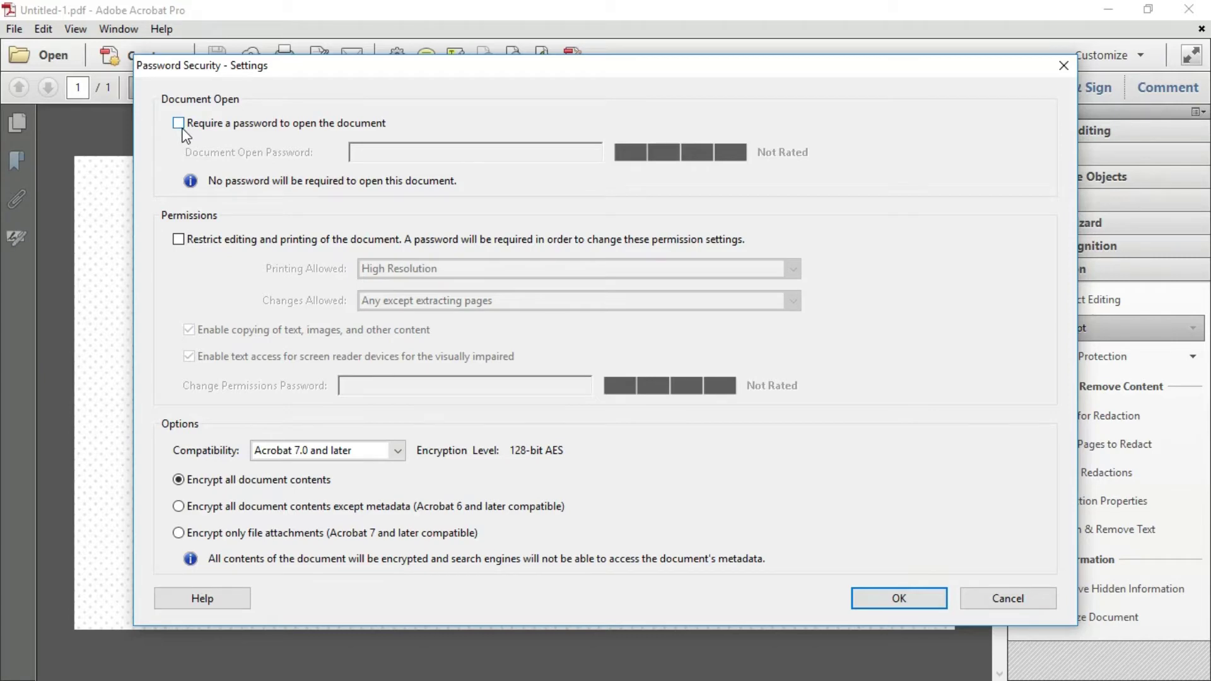
{"action": "left_click", "coordinate": [179, 124]}
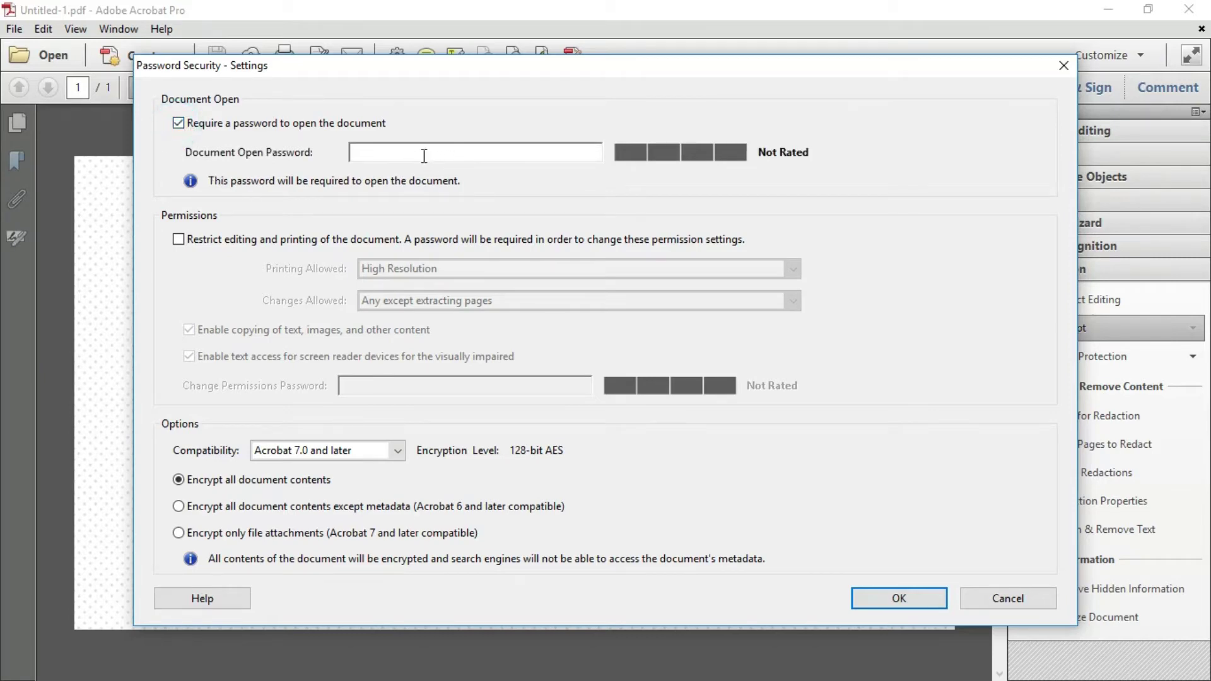
{"action": "type", "text": "*****"}
{"action": "left_click", "coordinate": [900, 598]}
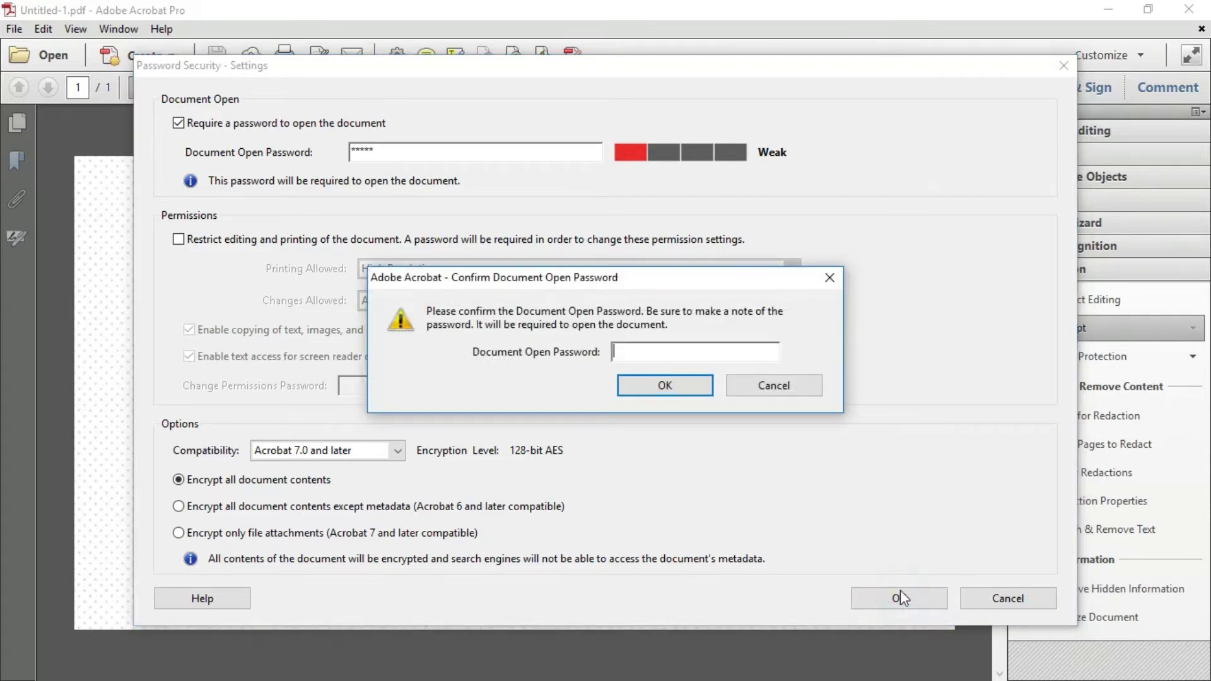
{"action": "left_click", "coordinate": [638, 353]}
{"action": "type", "text": "*****"}
Confirm the open password, then close Untitled-1.pdf, saving the changes
{"action": "left_click", "coordinate": [666, 384]}
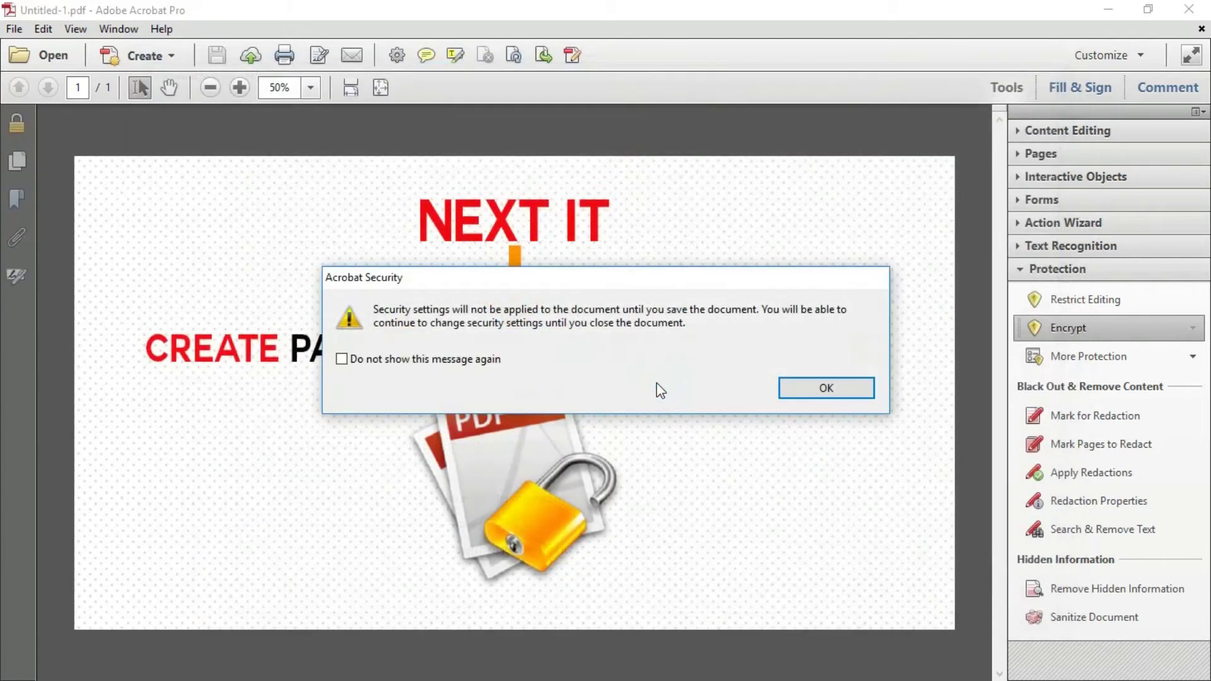
{"action": "left_click", "coordinate": [824, 391]}
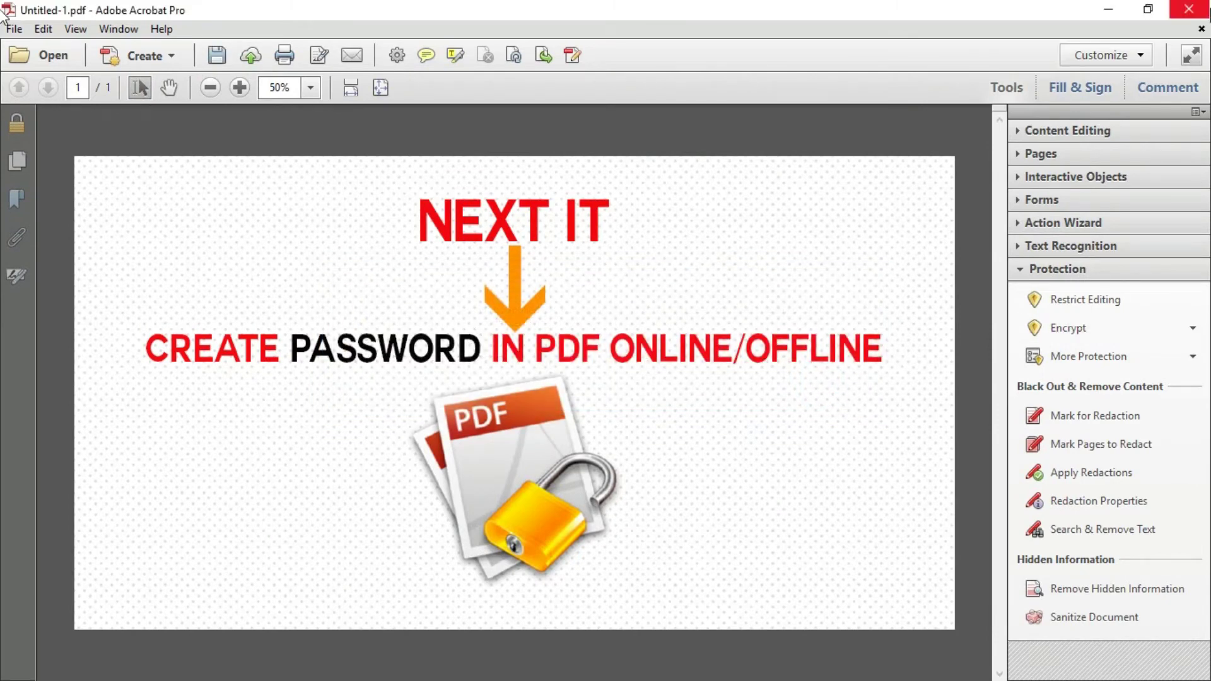
{"action": "left_click", "coordinate": [1189, 10]}
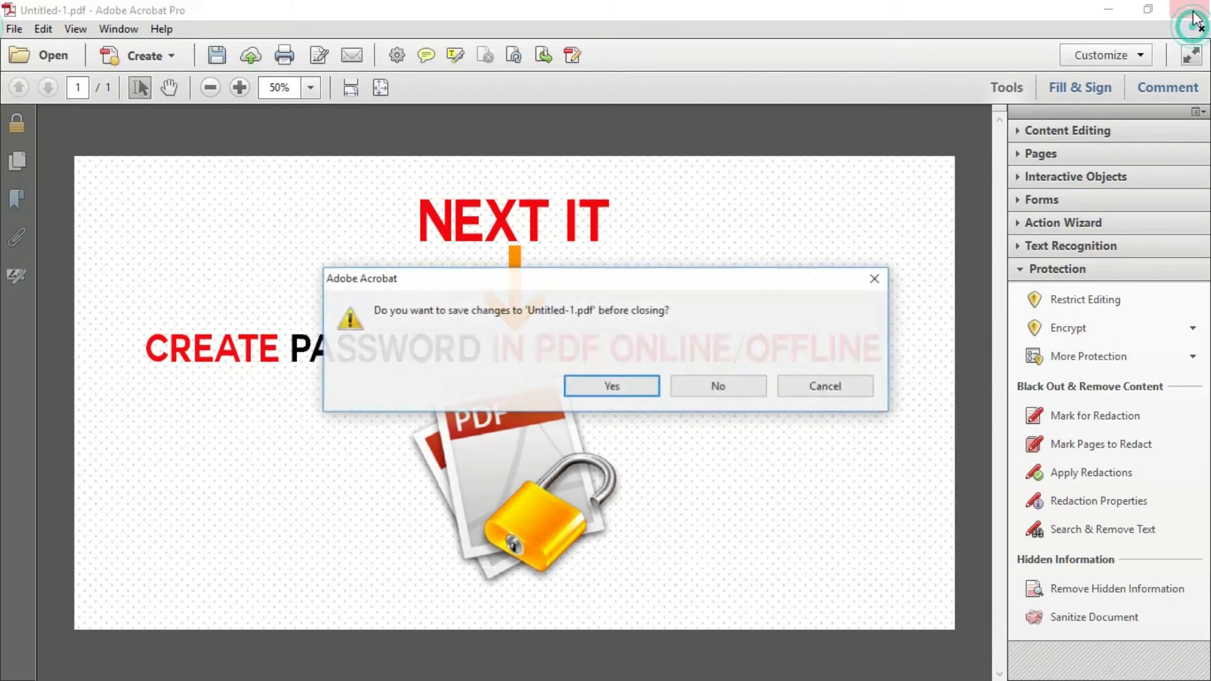
{"action": "left_click", "coordinate": [612, 385]}
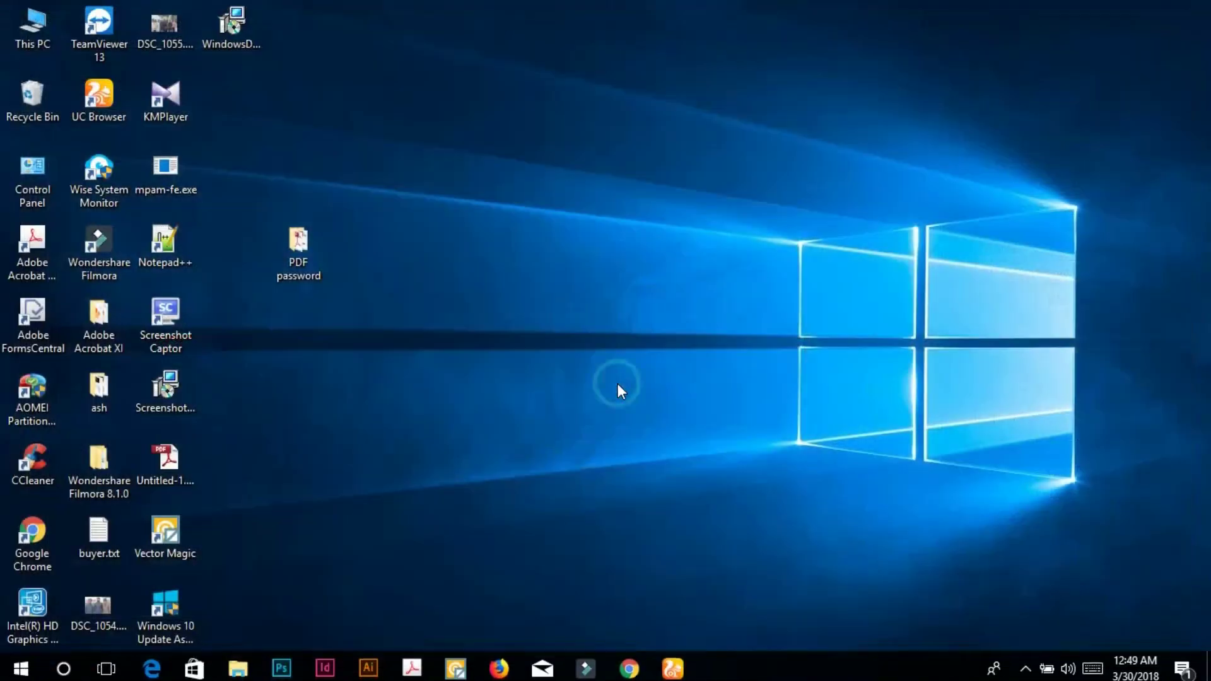
Reopen Untitled-1.pdf from the PDF password folder to test its protection
{"action": "double_click", "coordinate": [308, 257]}
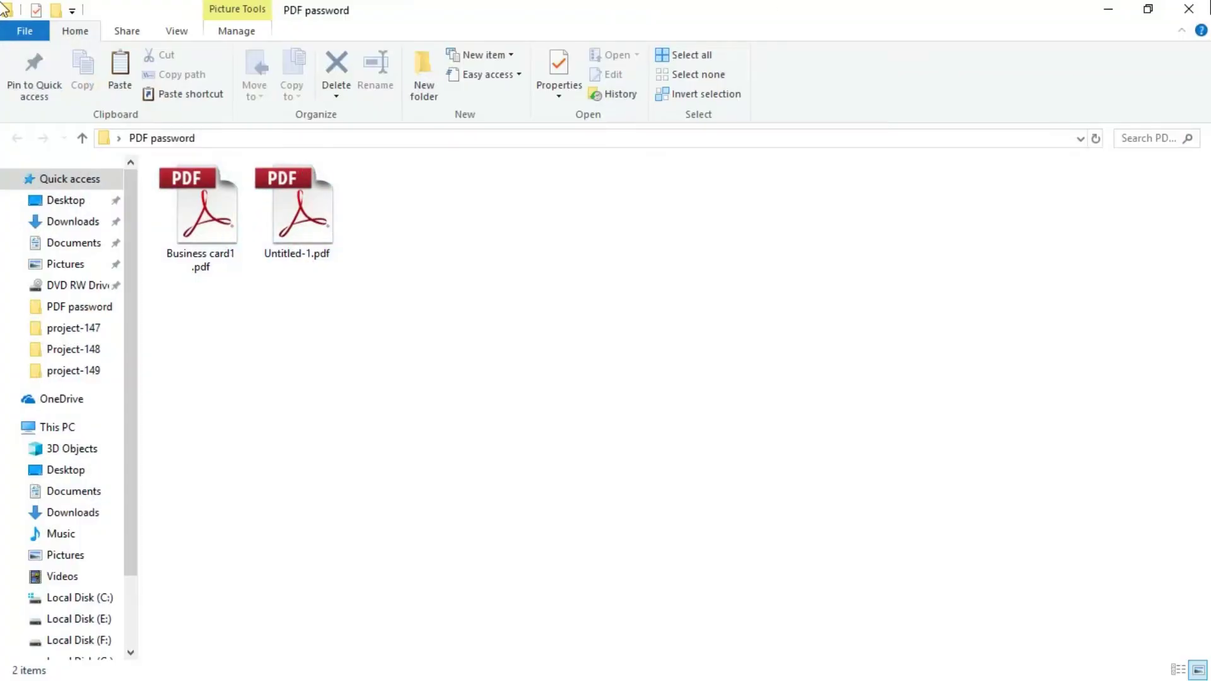
{"action": "left_click", "coordinate": [282, 224]}
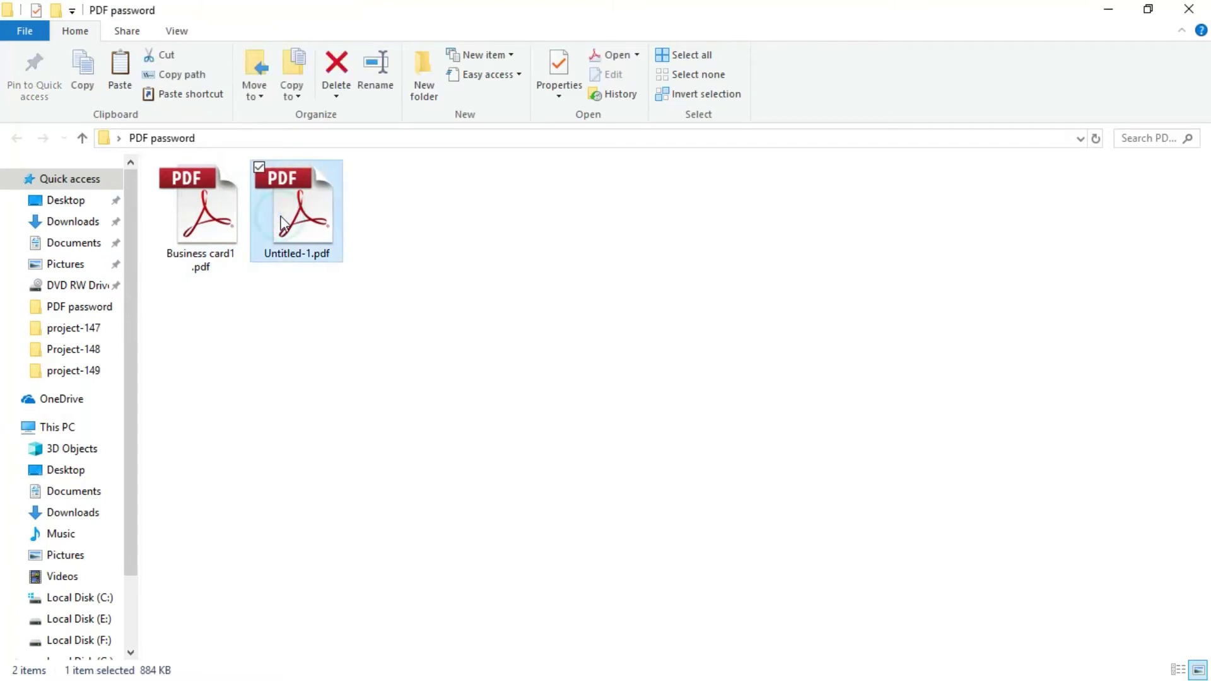
{"action": "double_click", "coordinate": [295, 214]}
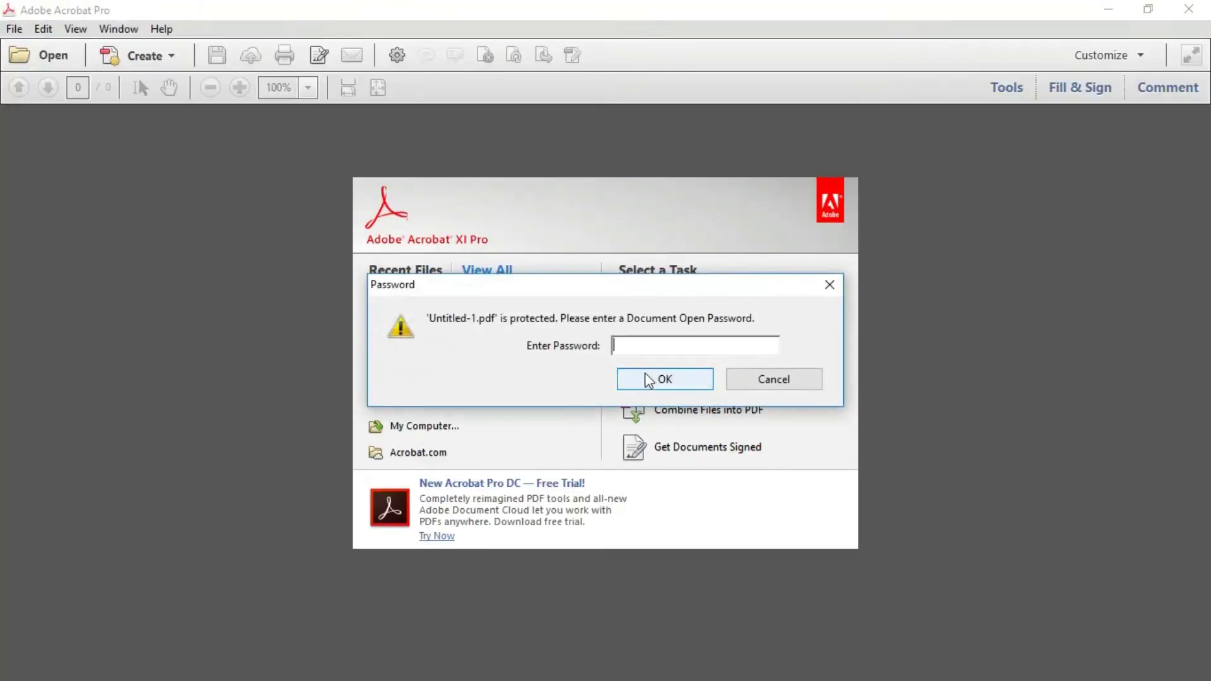
Unlock the secured Untitled-1.pdf with its open password, then close Acrobat
{"action": "type", "text": "*****"}
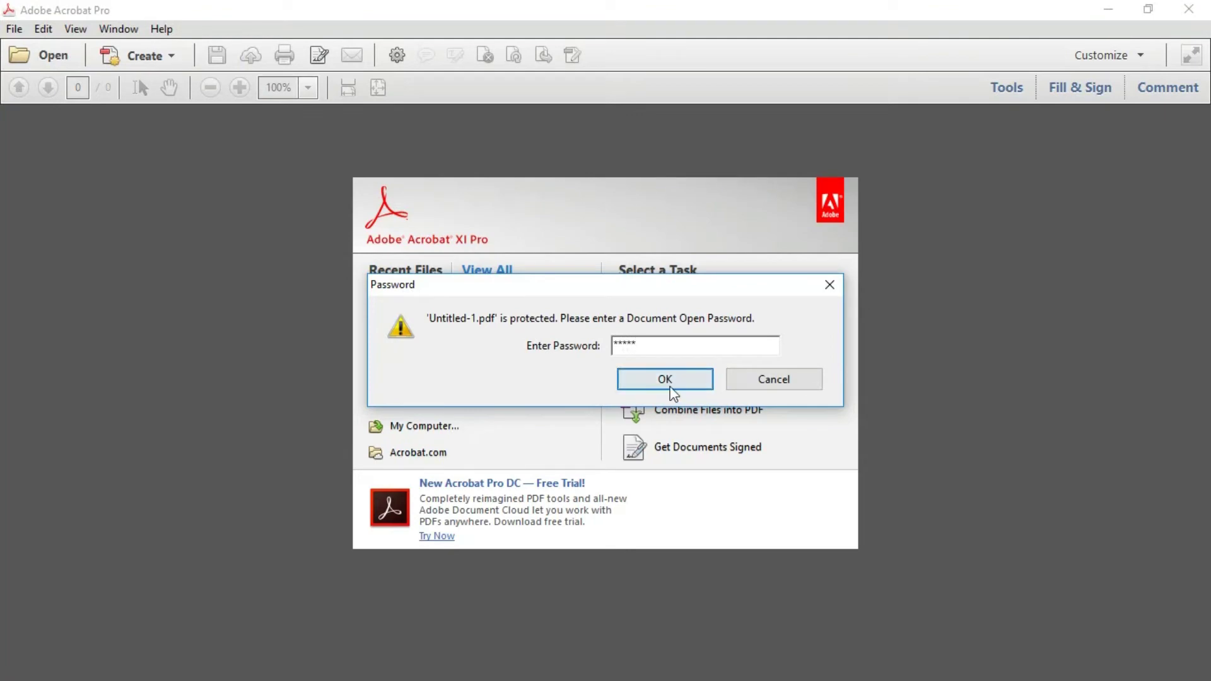
{"action": "left_click", "coordinate": [659, 381]}
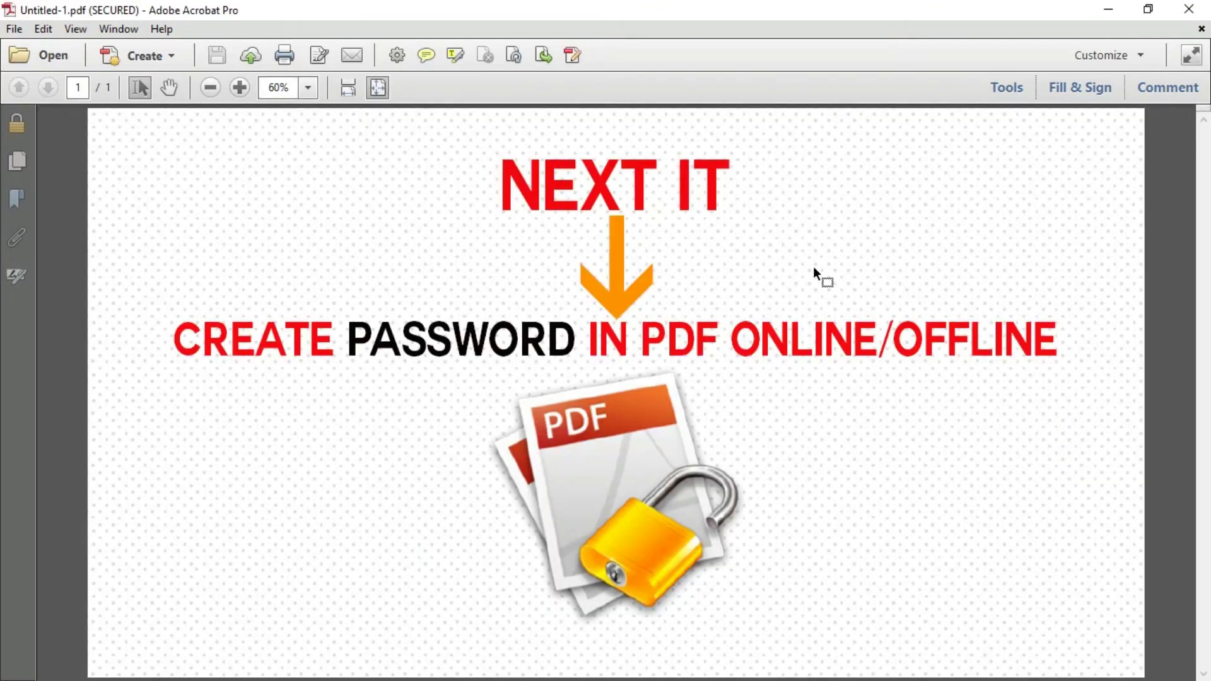
{"action": "left_click", "coordinate": [1201, 8]}
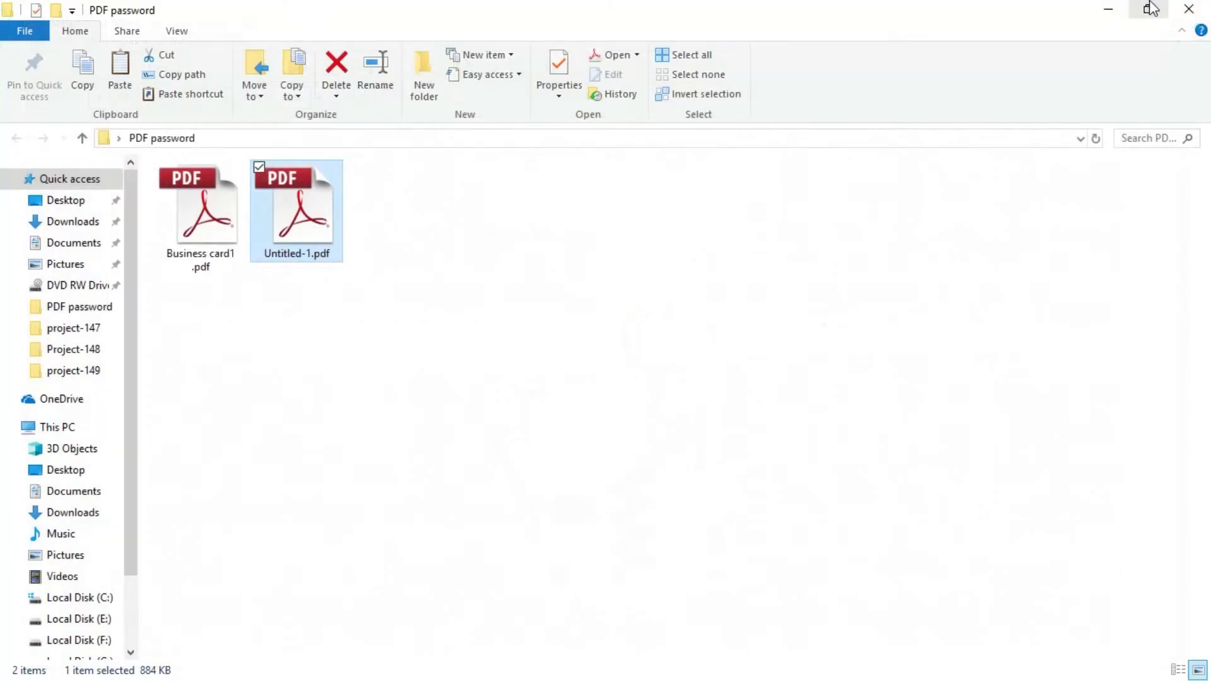
Upload Business card1 .pdf to Soda PDF's online tool, enter a password, and protect it
{"action": "left_click", "coordinate": [1189, 9]}
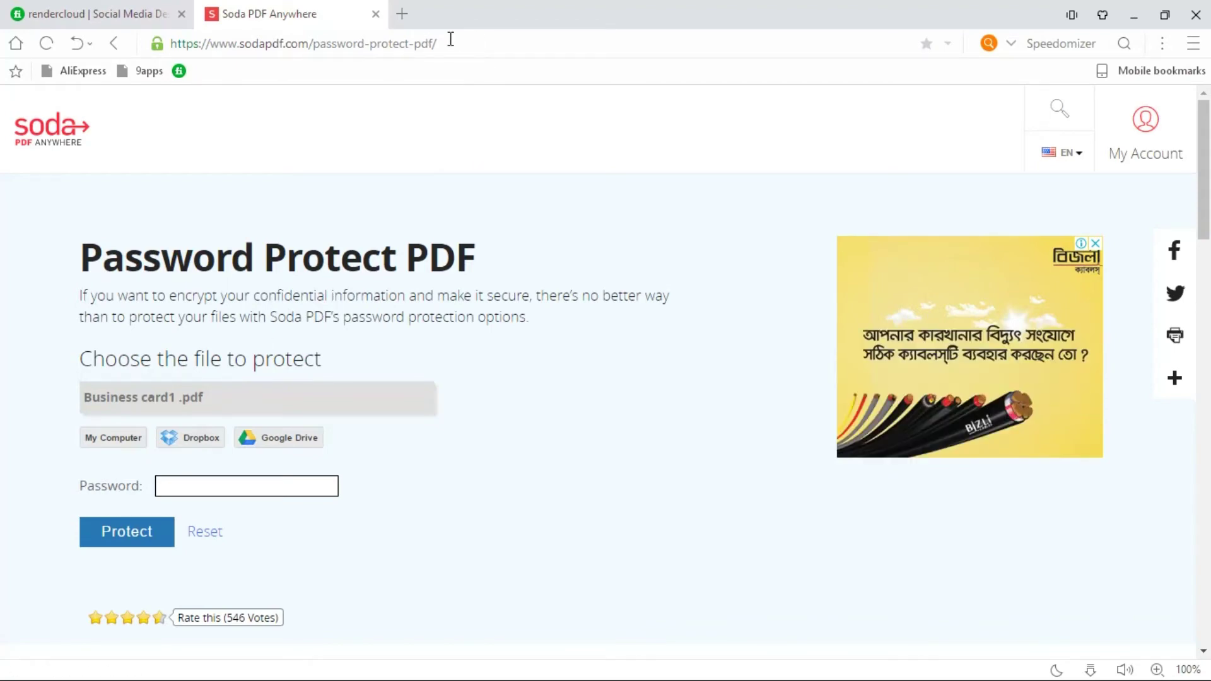
{"action": "left_click", "coordinate": [448, 41]}
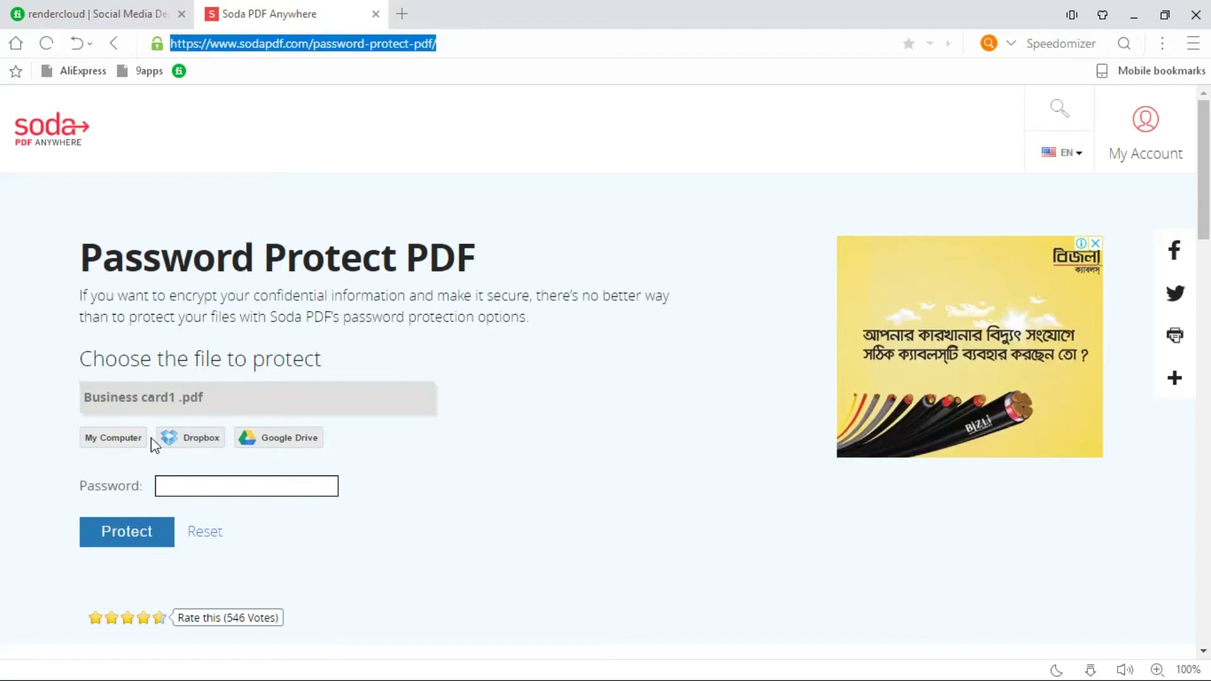
{"action": "left_click", "coordinate": [114, 442]}
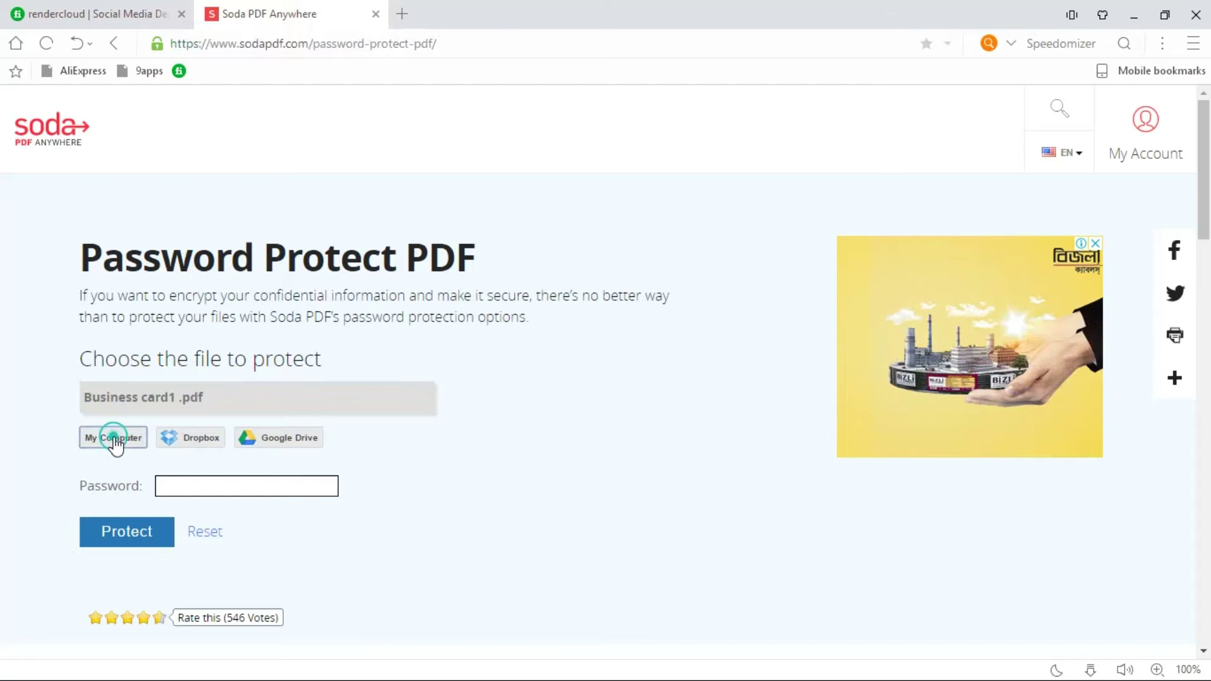
{"action": "left_click", "coordinate": [181, 486]}
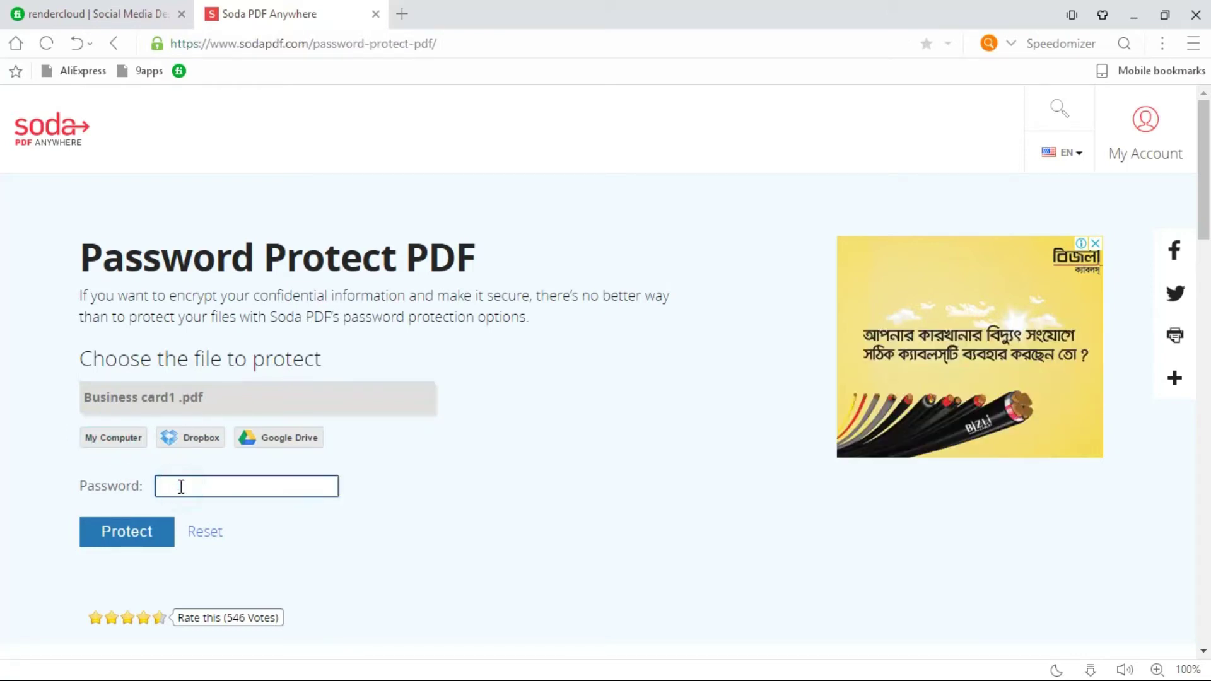
{"action": "type", "text": "12345"}
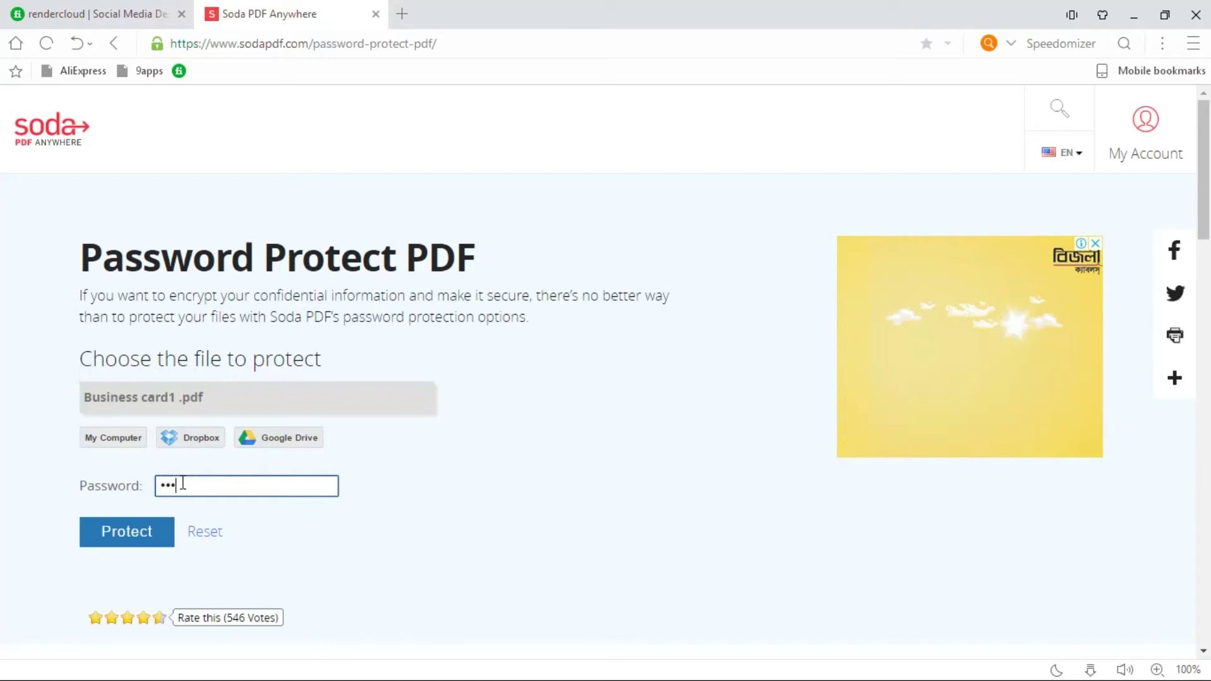
{"action": "left_click", "coordinate": [129, 535]}
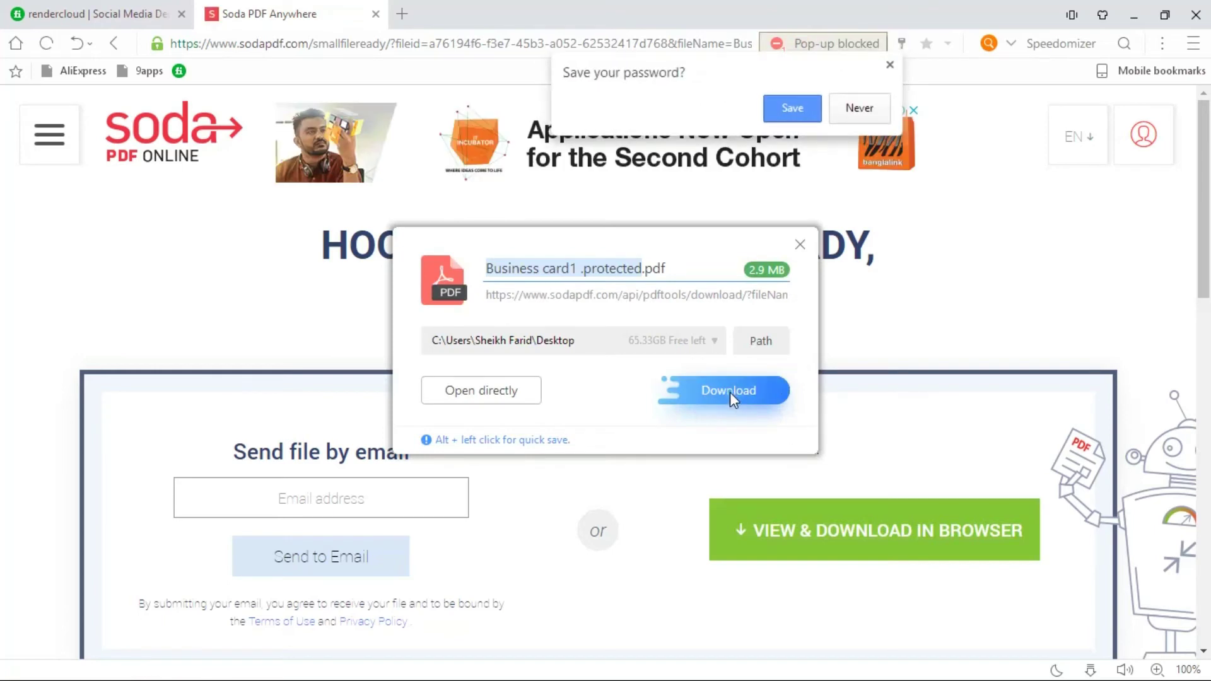
Download Business card1 .protected.pdf to the desktop and decline saving the password
{"action": "left_click", "coordinate": [729, 392]}
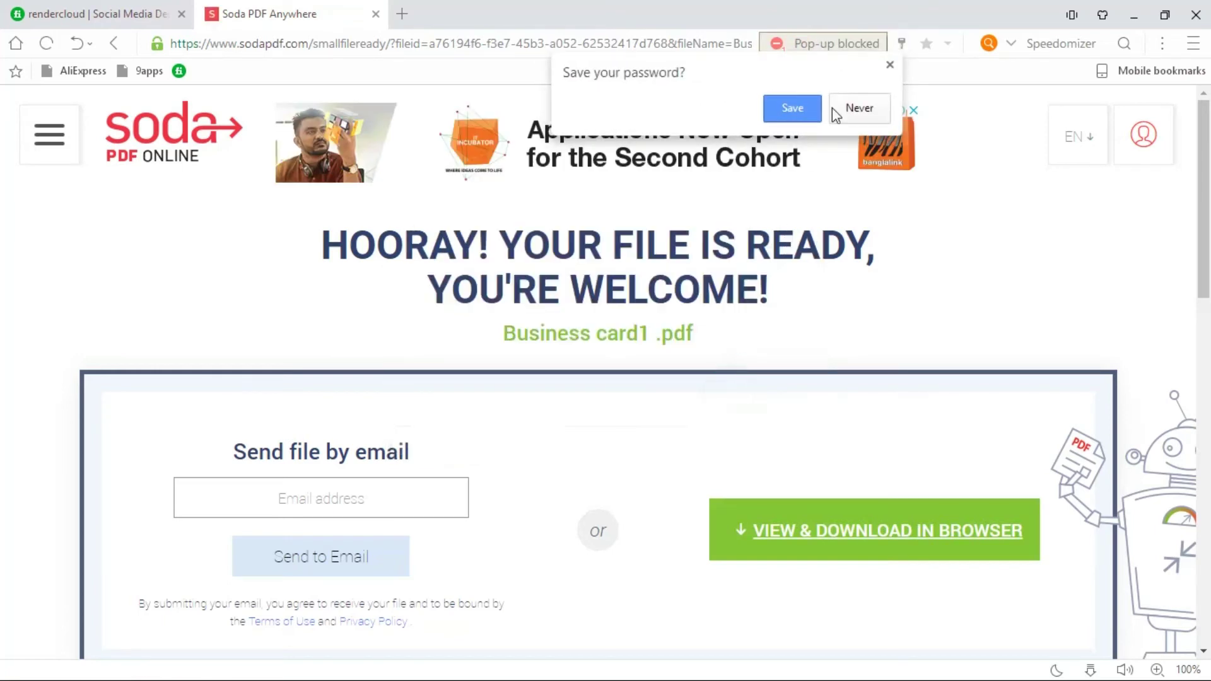
{"action": "left_click", "coordinate": [890, 65]}
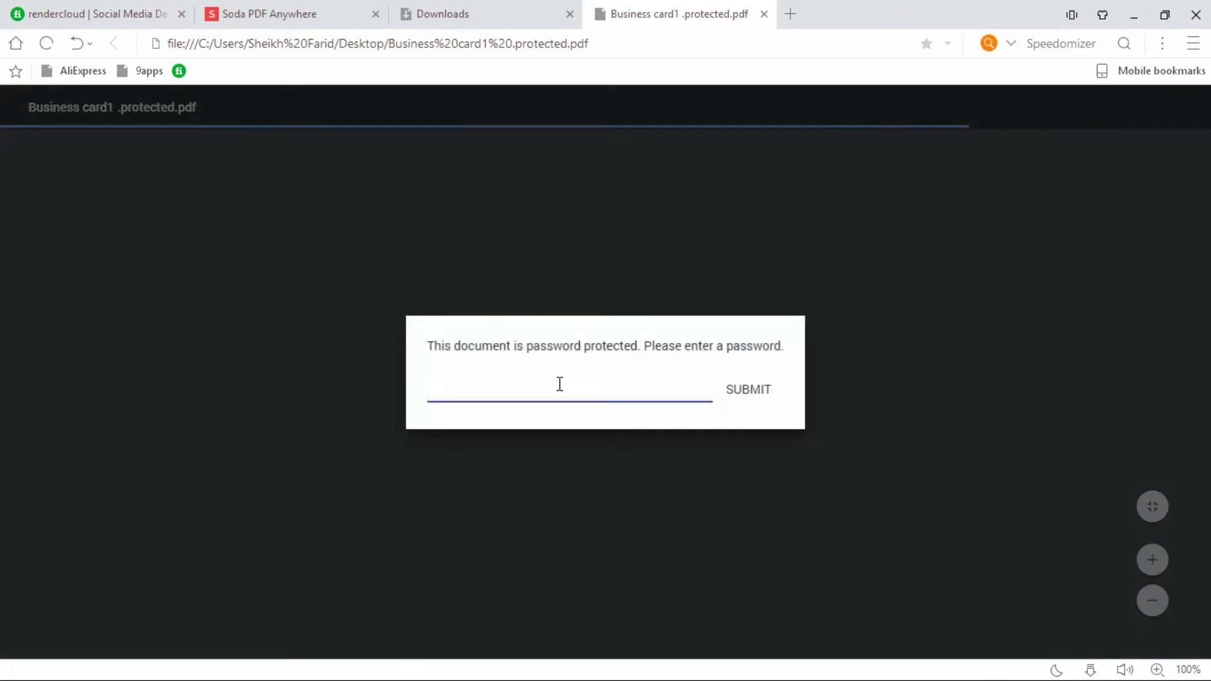
Unlock Business card1 .protected.pdf in the browser viewer with its password and view the card
{"action": "type", "text": "•••••"}
{"action": "key", "text": "Return"}
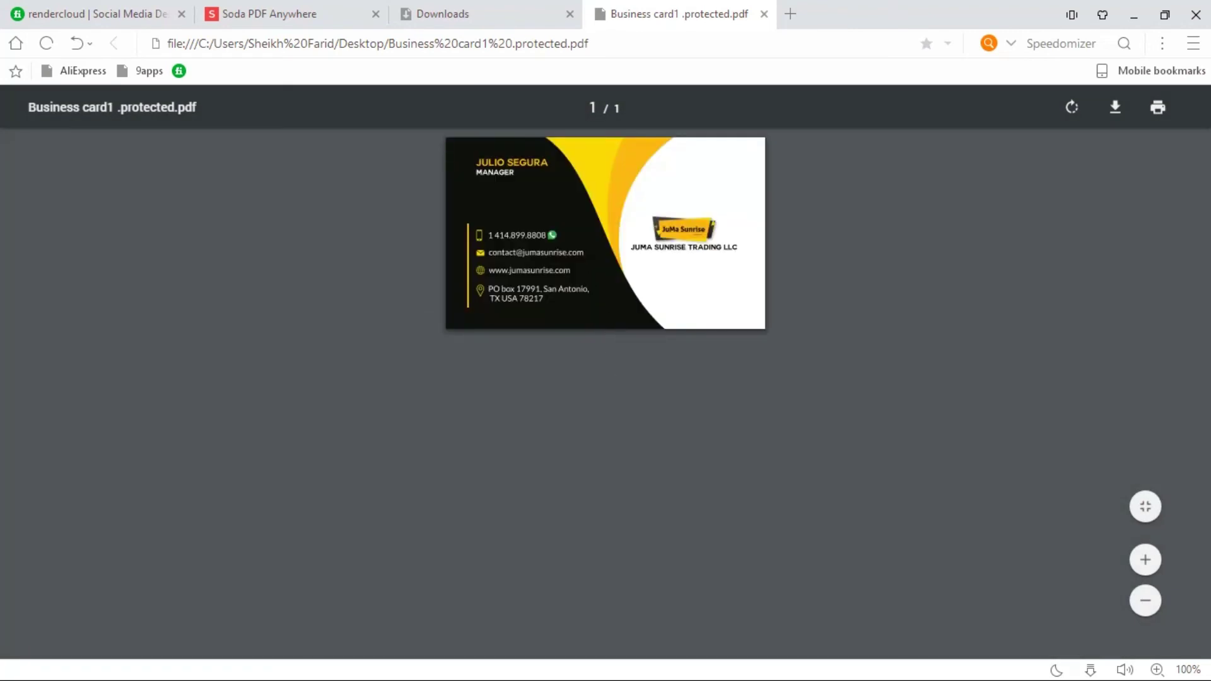
{"action": "scroll", "coordinate": [593, 273], "scroll_direction": "up", "scroll_amount": 1}
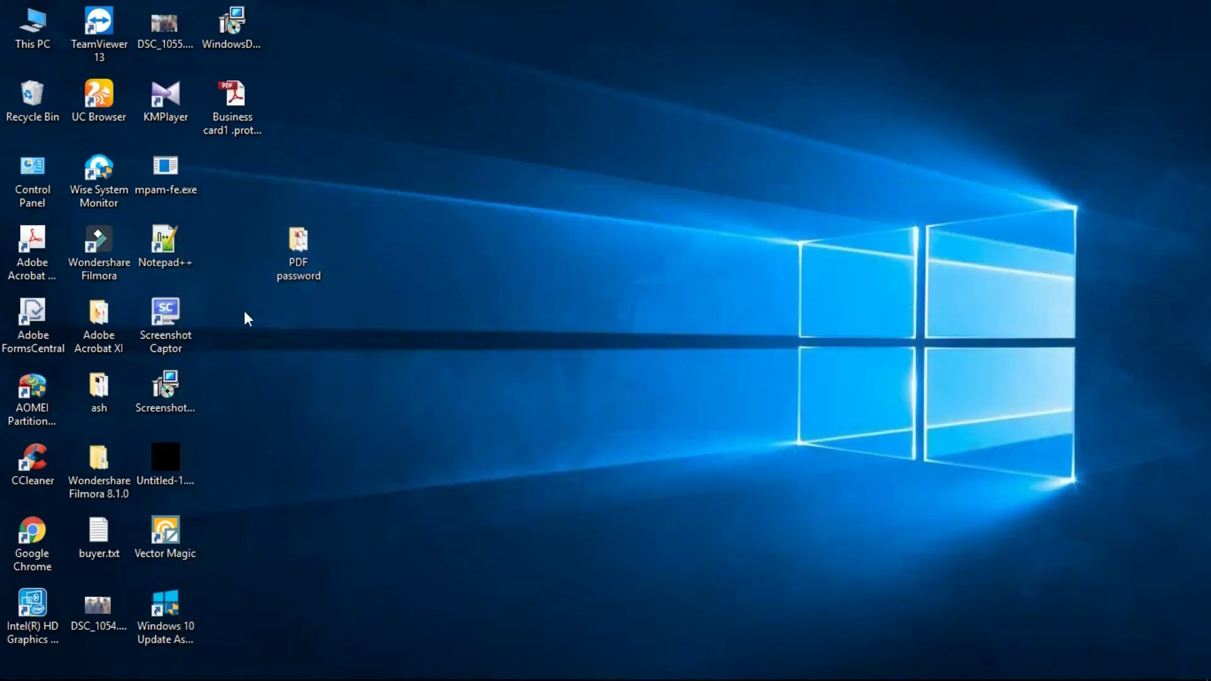
Open Business card1 .pdf from the PDF password folder with Adobe Acrobat via Open with
{"action": "double_click", "coordinate": [316, 256]}
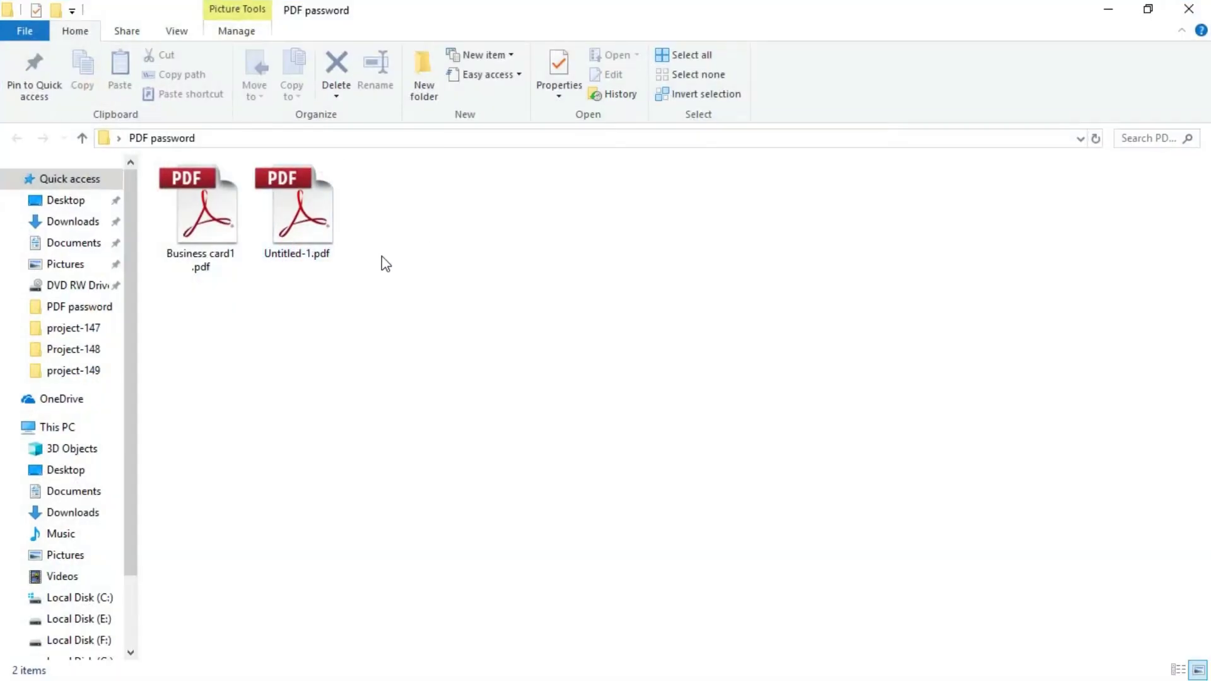
{"action": "double_click", "coordinate": [215, 239]}
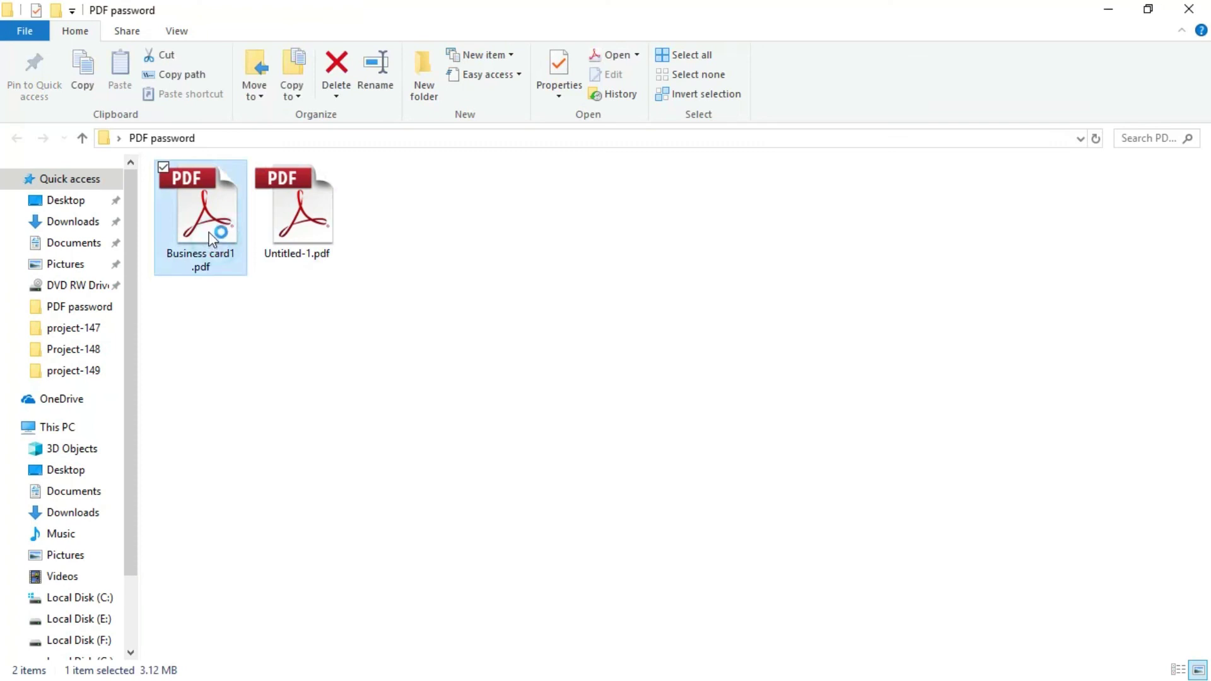
{"action": "right_click", "coordinate": [169, 217]}
{"action": "mouse_move", "coordinate": [343, 378]}
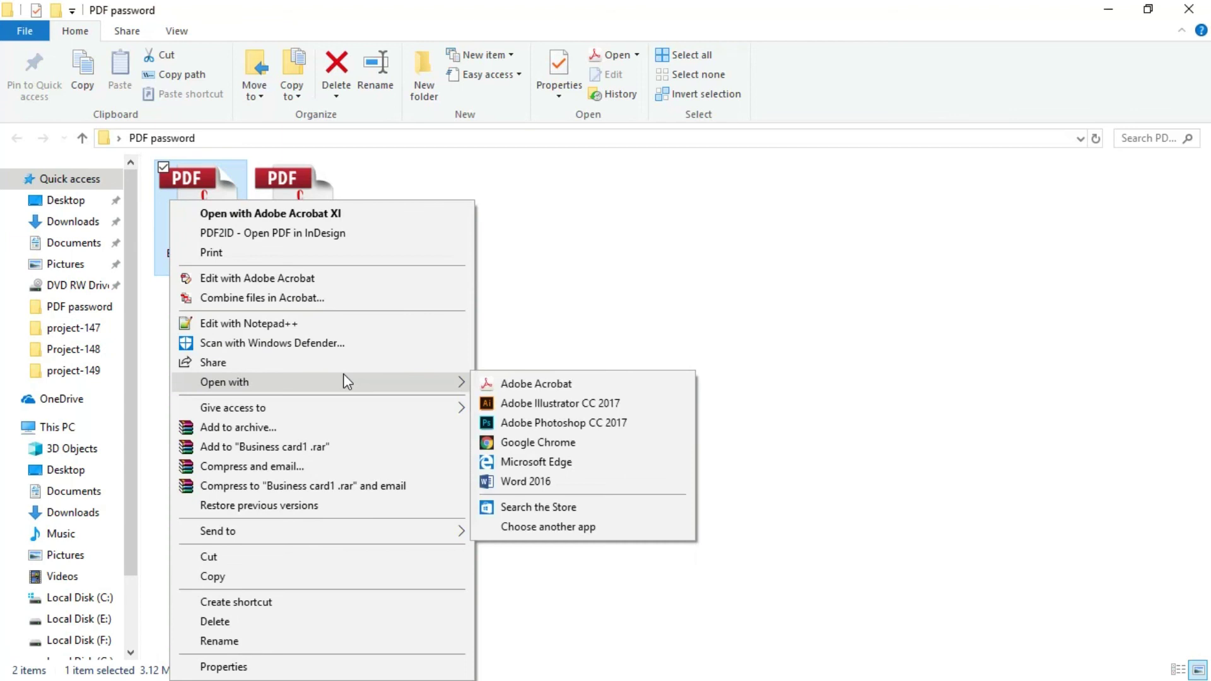
{"action": "left_click", "coordinate": [504, 381]}
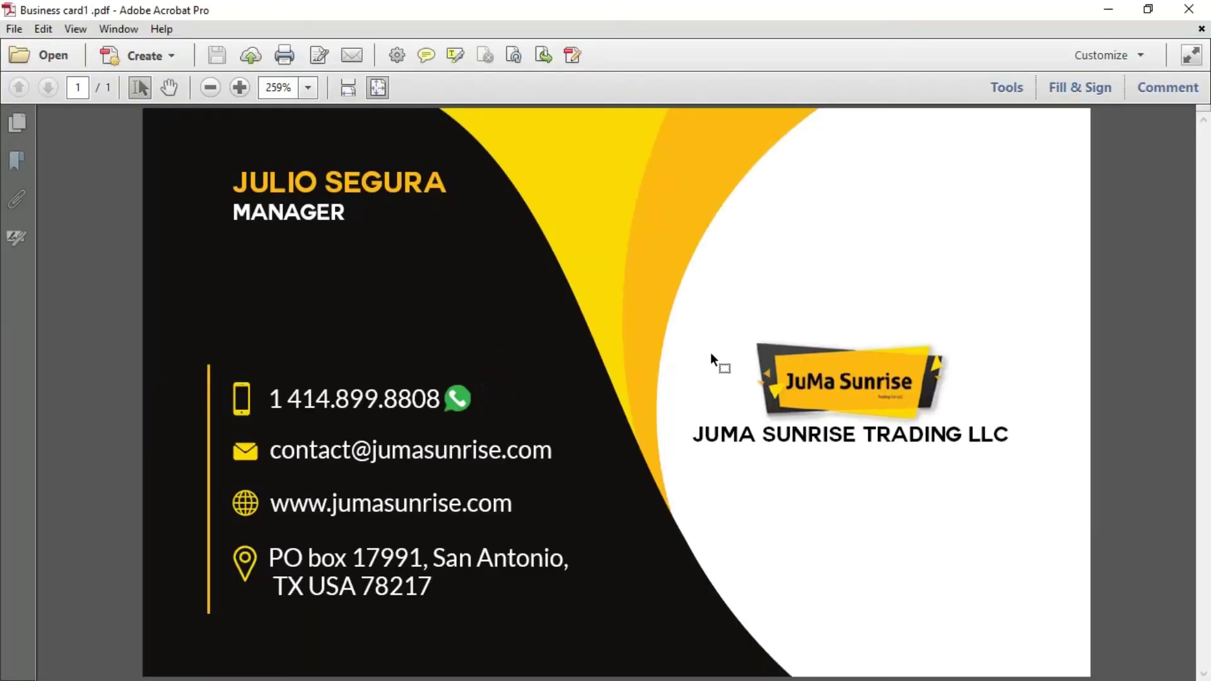
Zoom out twice to 150% so the whole business card fits
{"action": "left_click", "coordinate": [212, 92]}
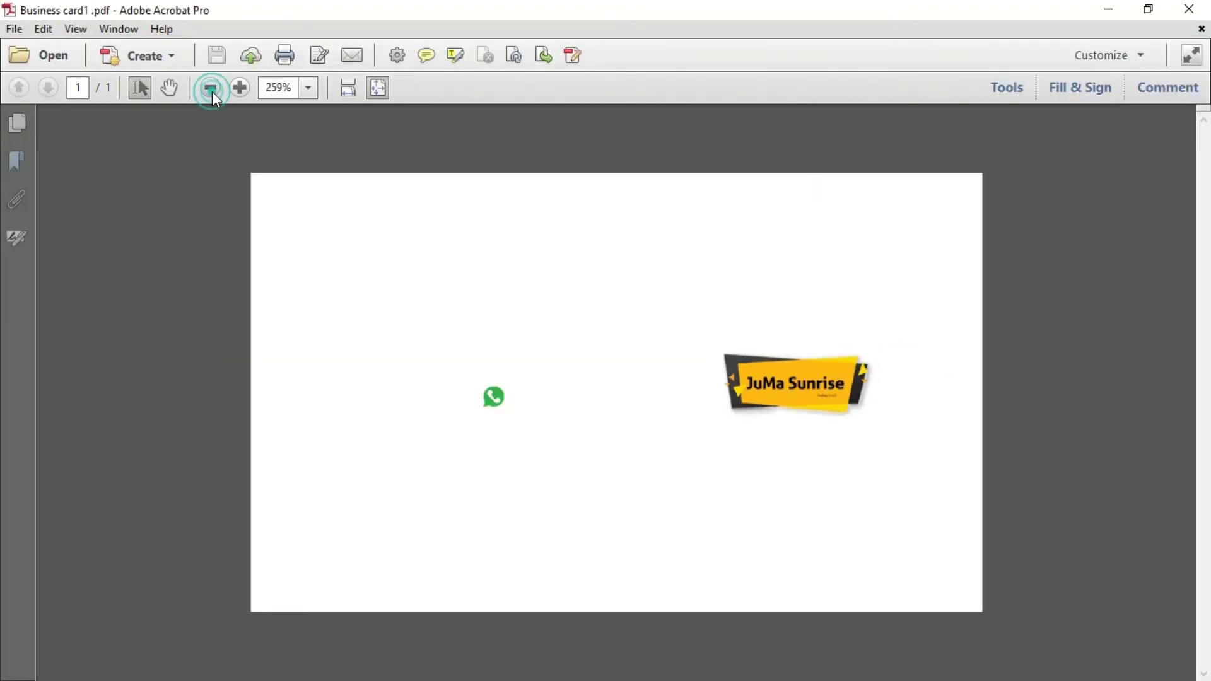
{"action": "left_click", "coordinate": [212, 92]}
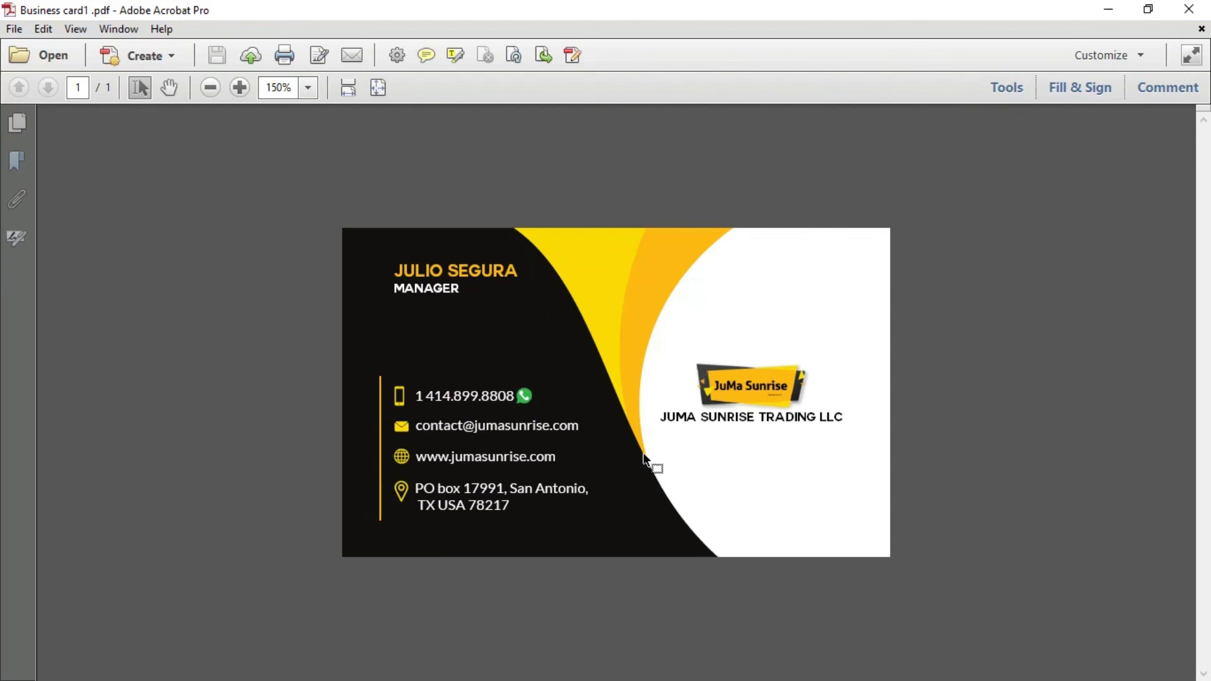